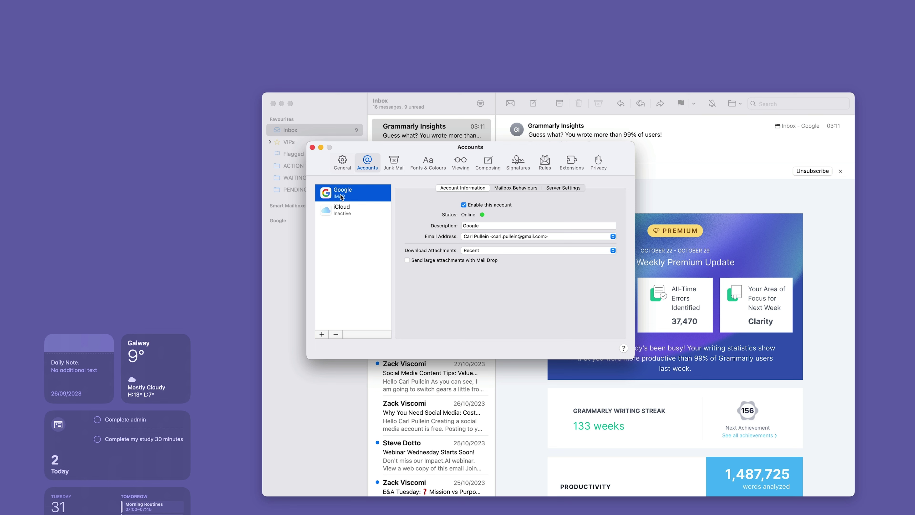
- Cancel adding a new mail account and close the Accounts settings window
click(321, 335)
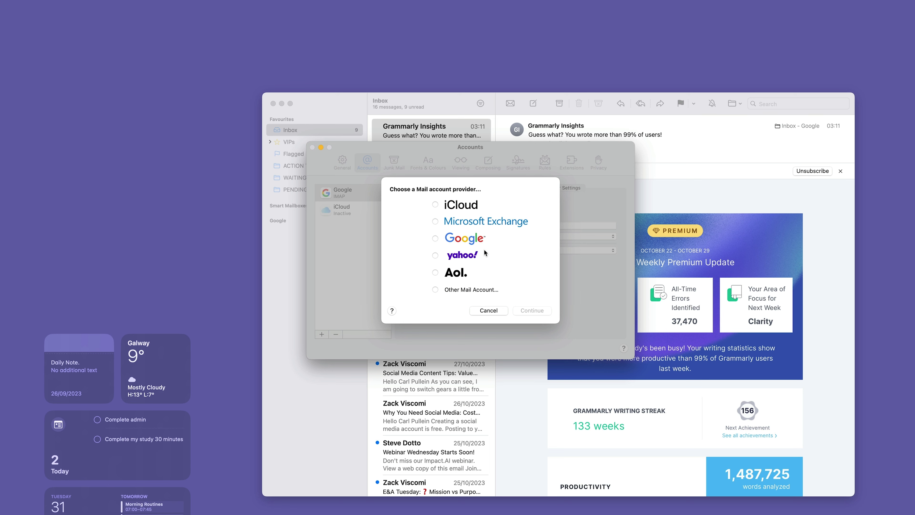
click(489, 311)
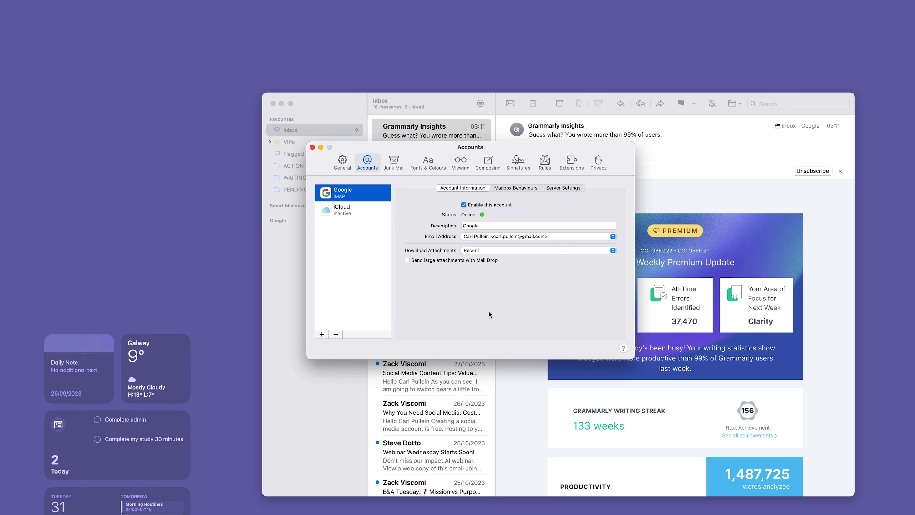
click(311, 148)
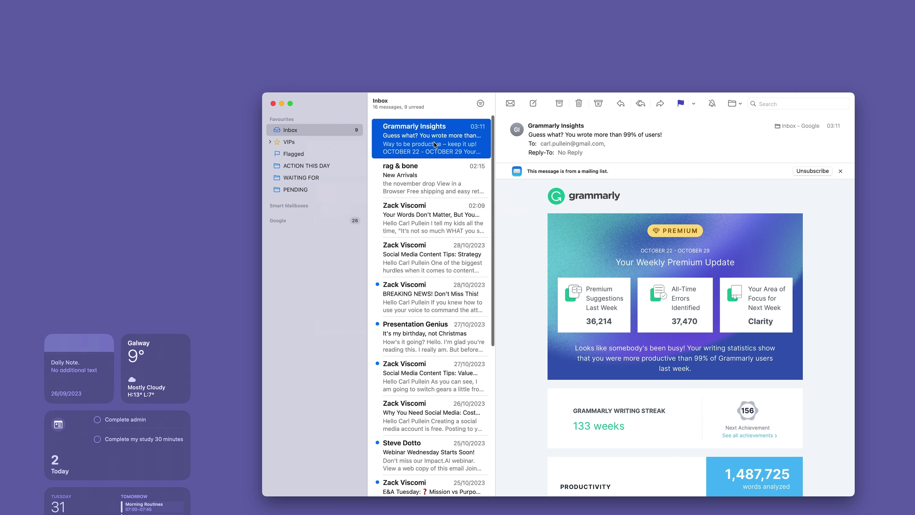
scroll(435, 144, right, 3)
scroll(435, 144, left, 3)
scroll(435, 144, right, 5)
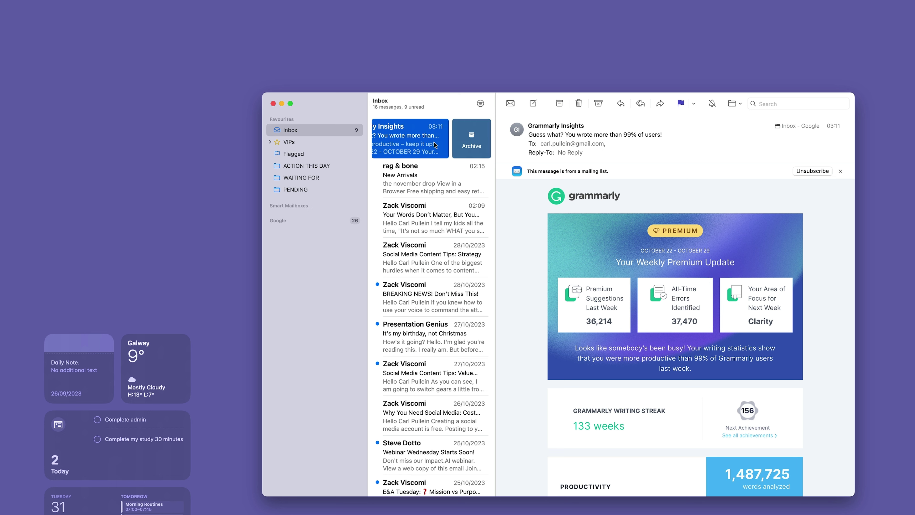
scroll(443, 144, left, 1)
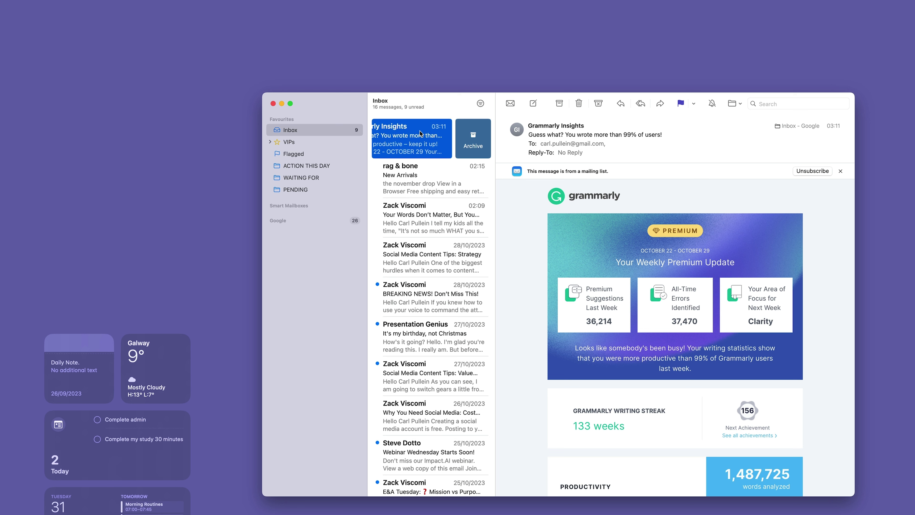
scroll(418, 134, left, 3)
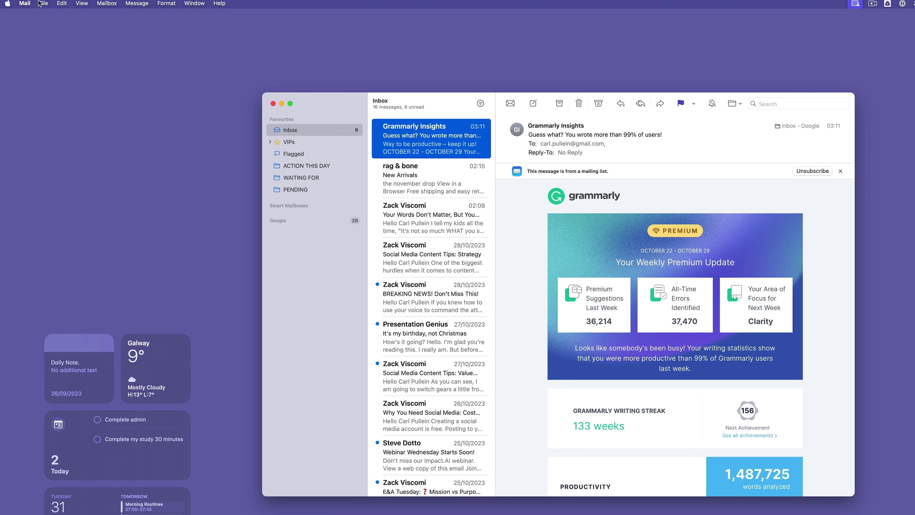
- In Mail Settings > Viewing, set 'Move discarded messages into' to Bin
click(32, 3)
click(34, 31)
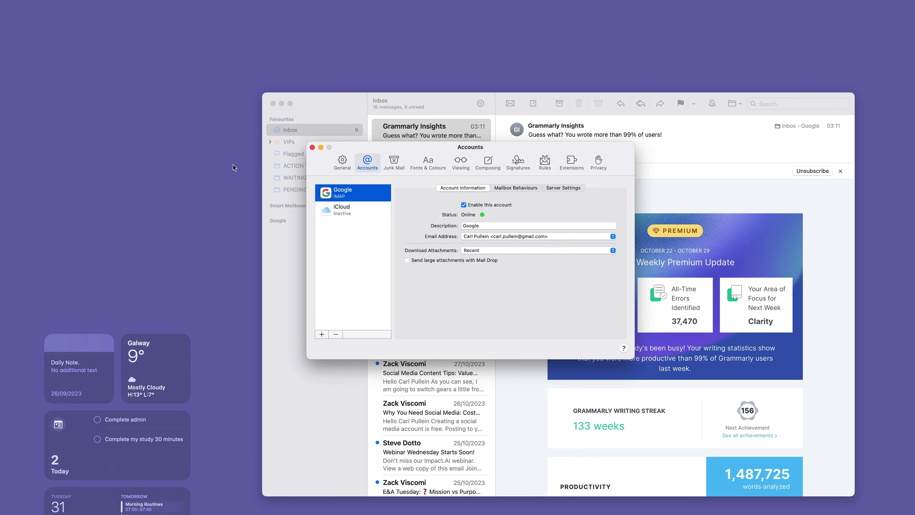
click(468, 161)
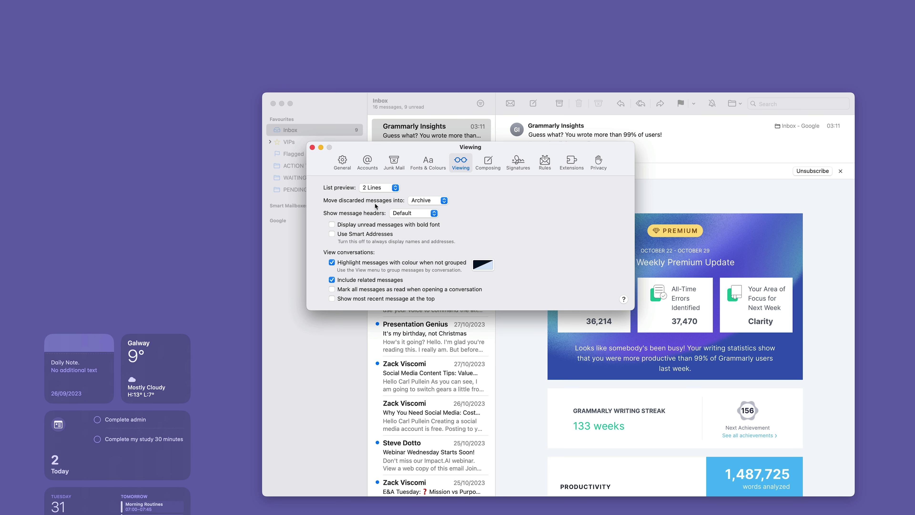
click(445, 201)
click(432, 191)
- Close settings, try the Delete and Unread swipes on the top message, then open ACTION THIS DAY
click(312, 147)
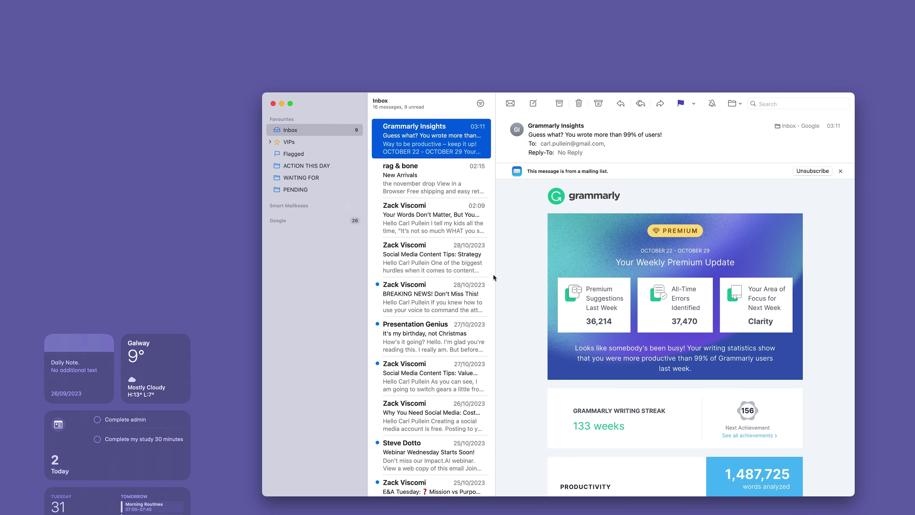
scroll(434, 151, right, 3)
scroll(434, 150, right, 2)
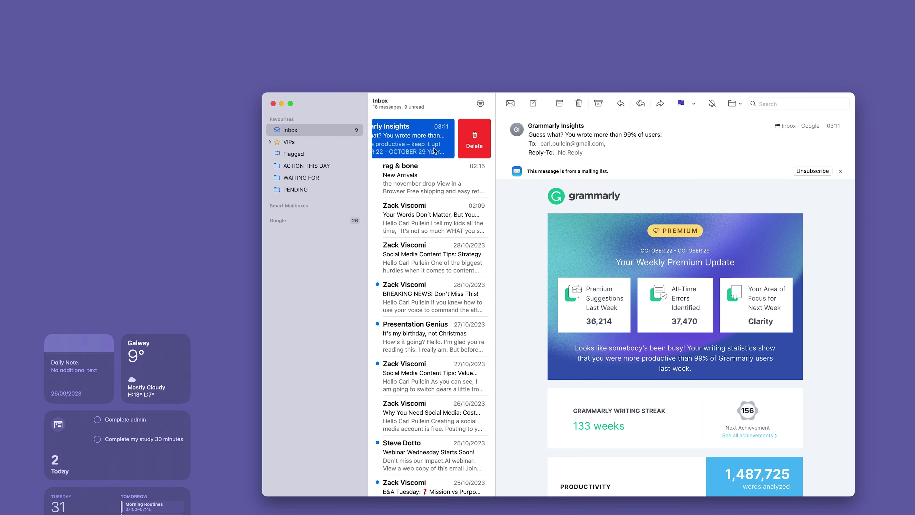
scroll(434, 151, left, 3)
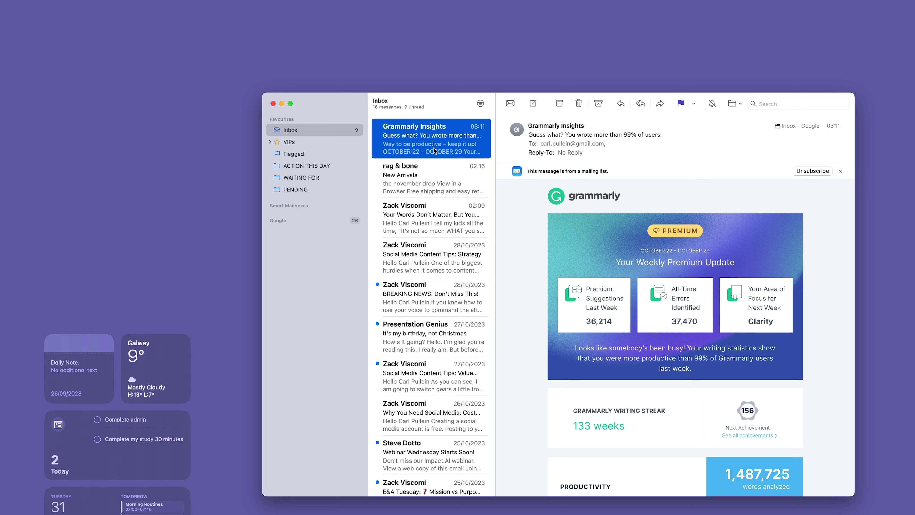
scroll(435, 150, right, 2)
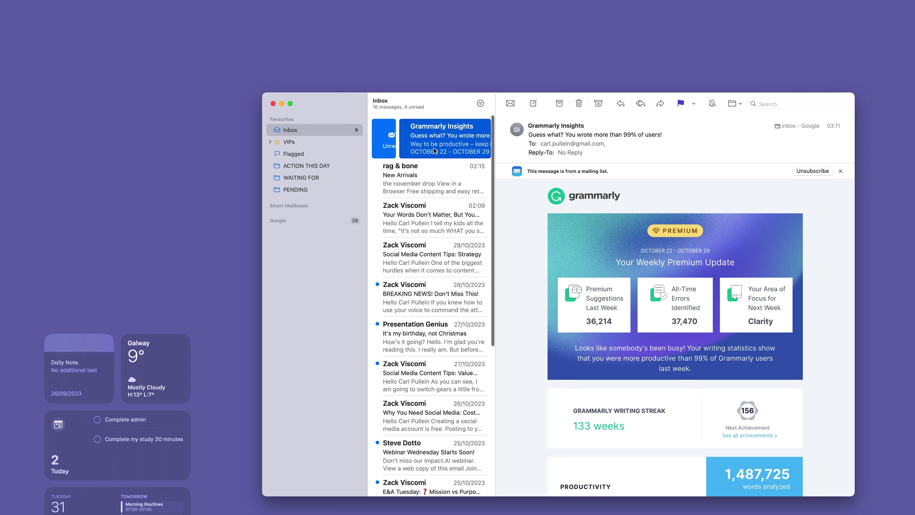
scroll(434, 150, left, 4)
scroll(434, 151, left, 3)
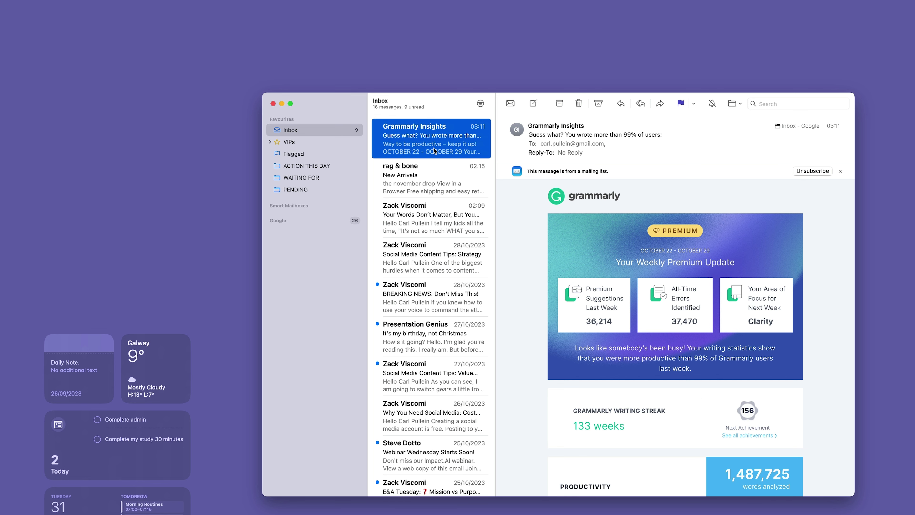
click(301, 166)
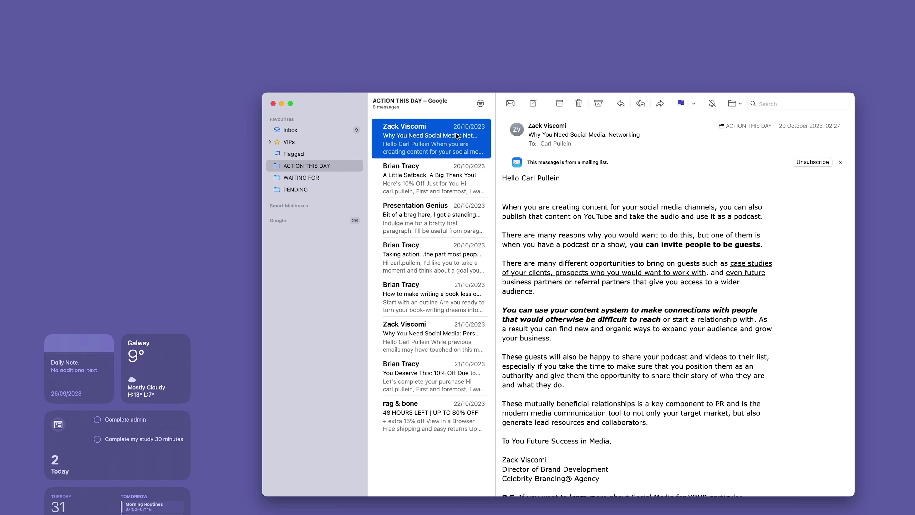
click(464, 409)
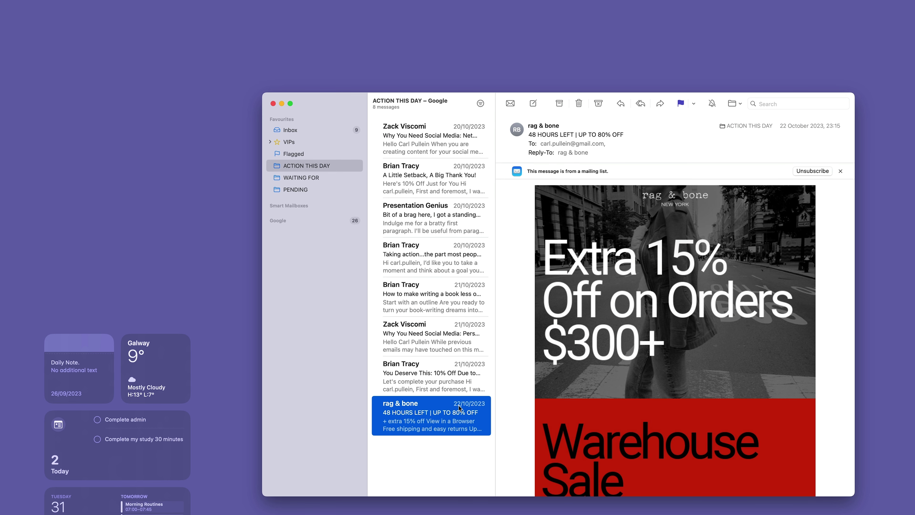
click(421, 151)
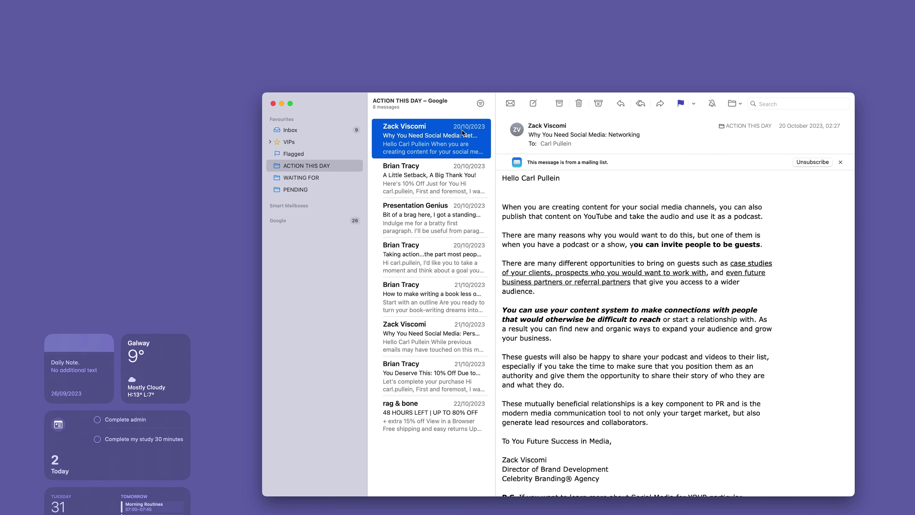
click(304, 133)
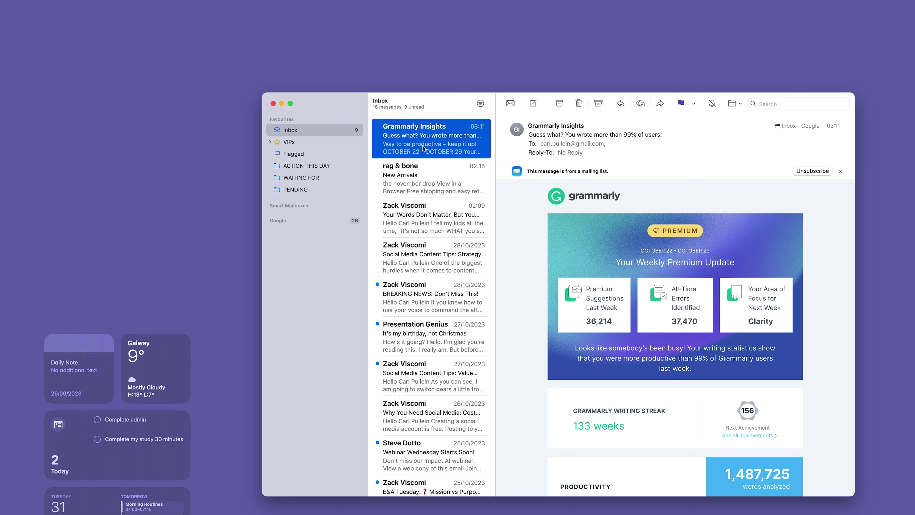
click(331, 168)
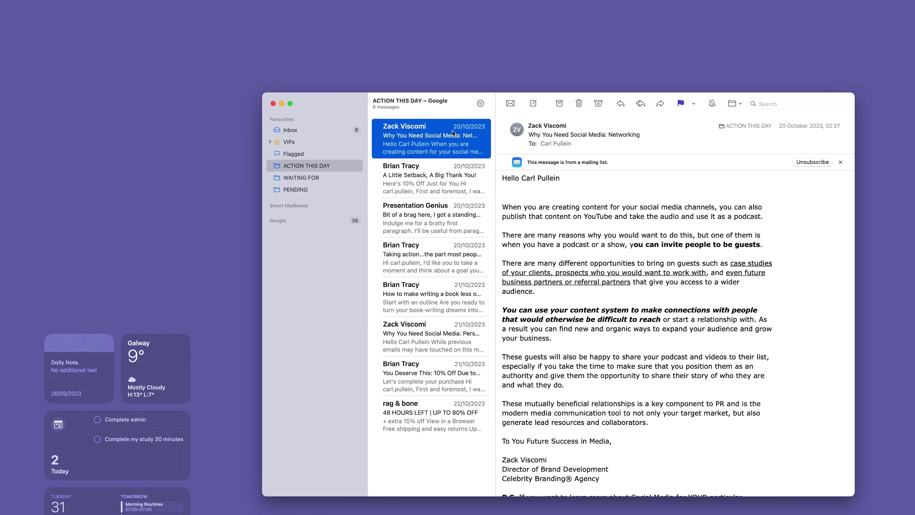
mouse_move(152, 2)
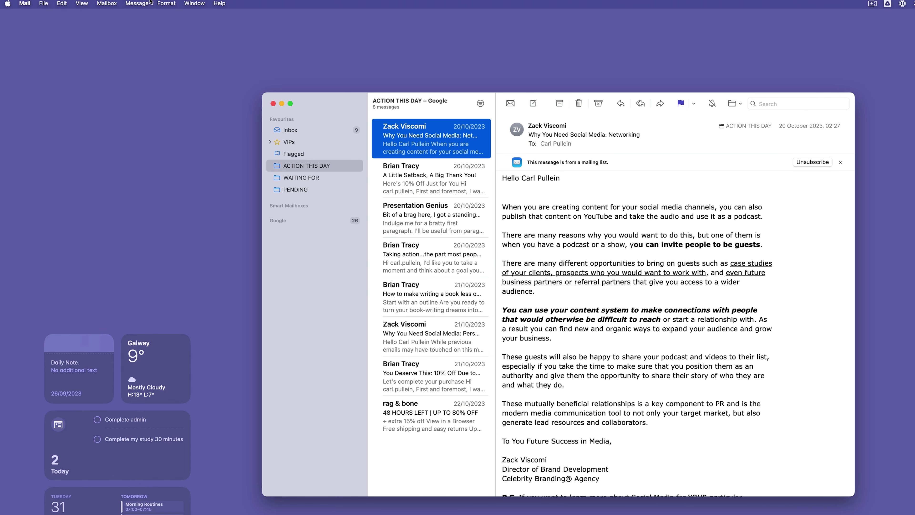
click(83, 3)
mouse_move(98, 41)
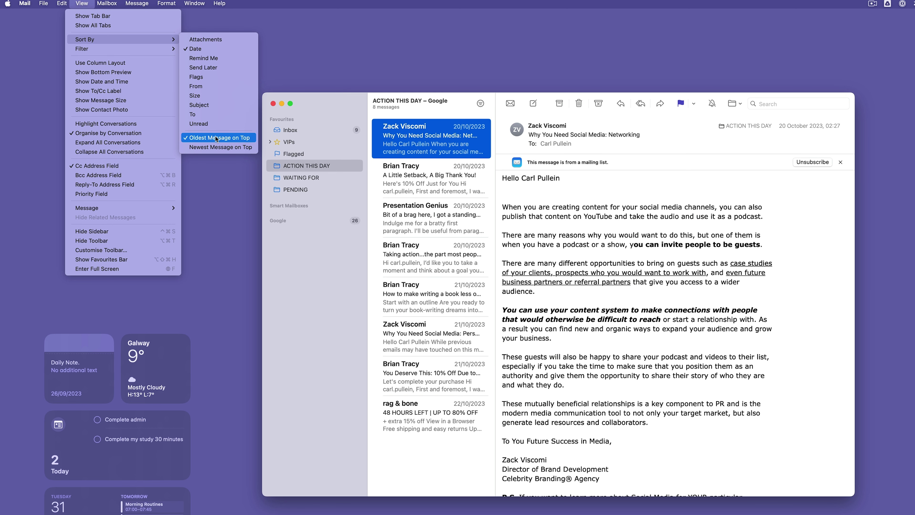
click(286, 228)
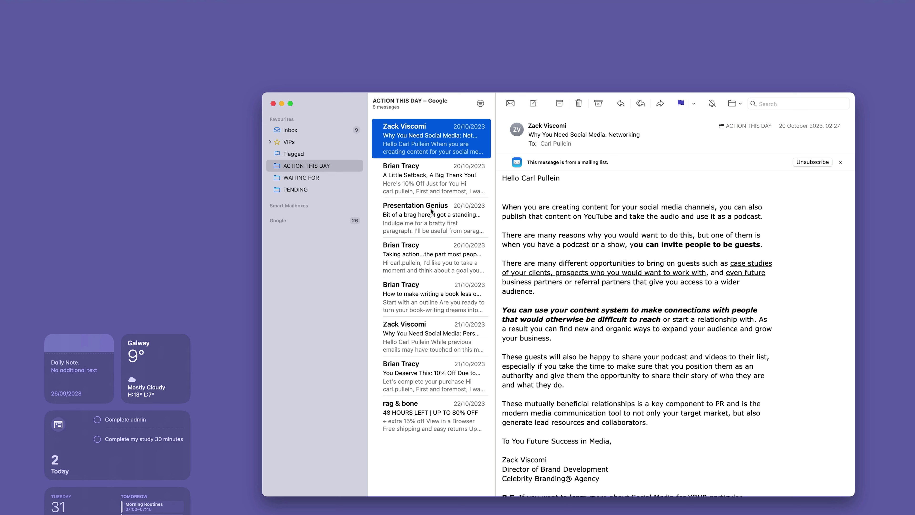
- Return to the Inbox and open the 'Webinar Wednesday Starts Soon!' email further down
click(311, 130)
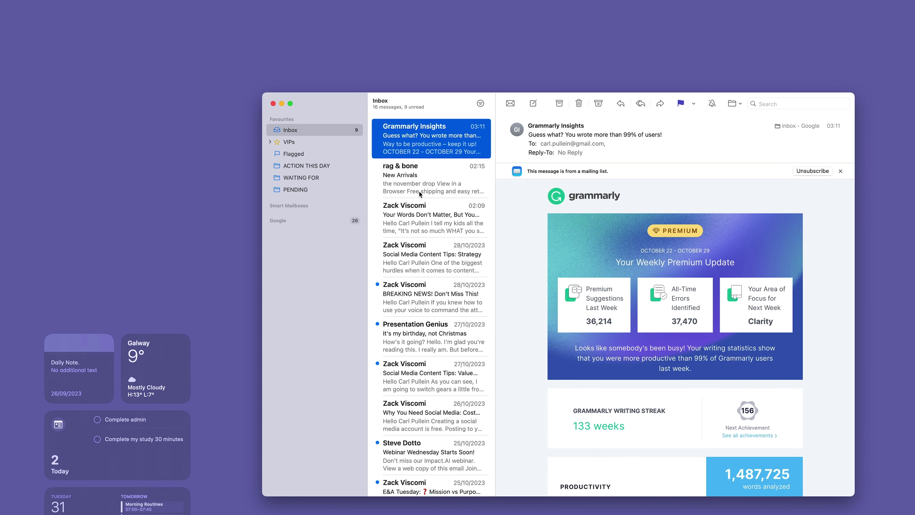
scroll(434, 245, down, 7)
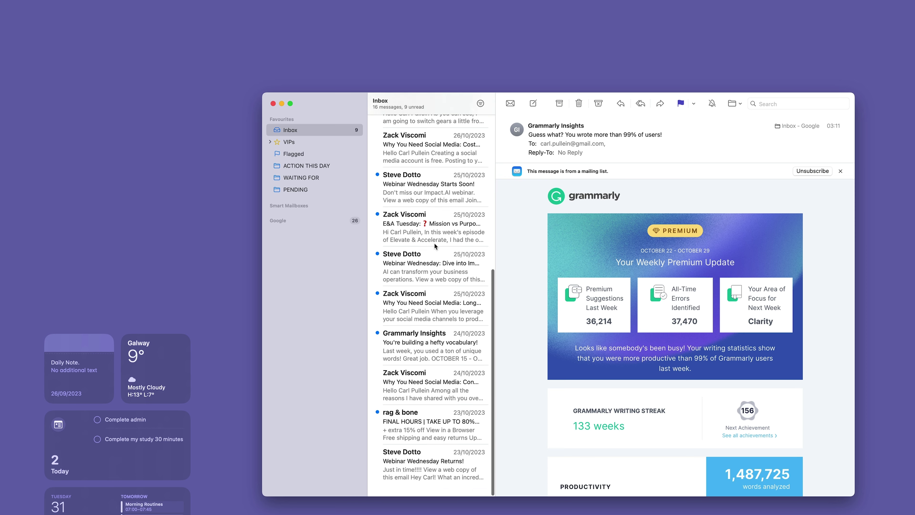
scroll(435, 246, up, 7)
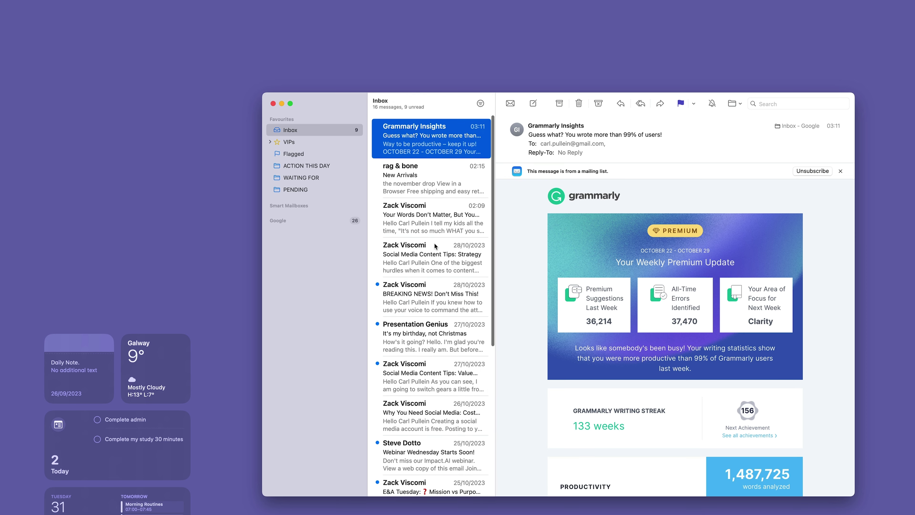
scroll(429, 222, down, 5)
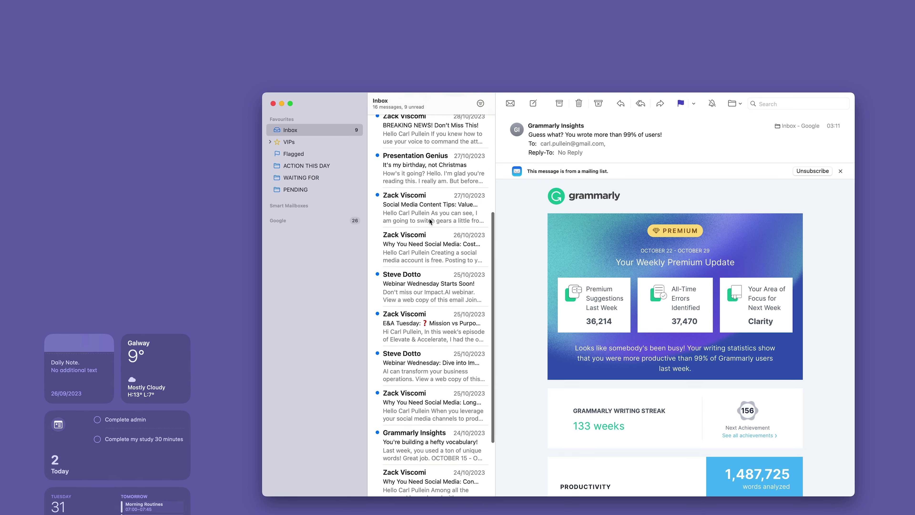
click(426, 270)
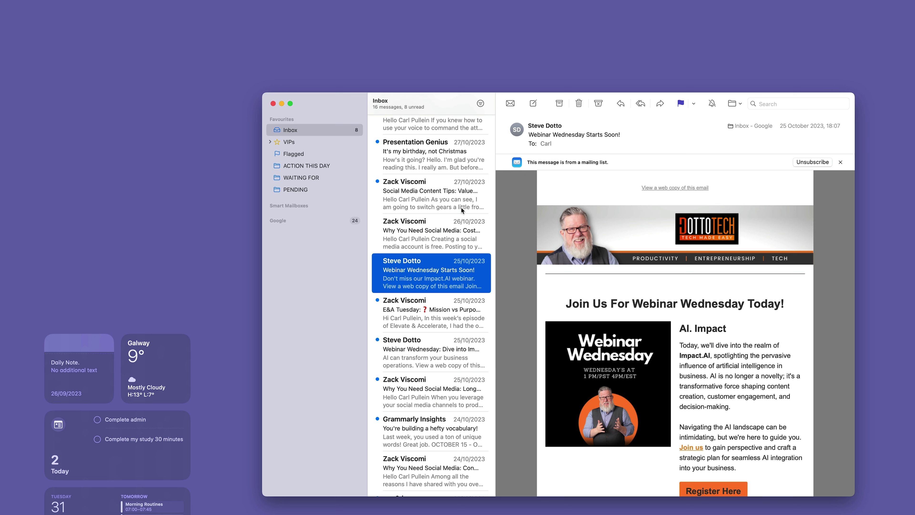
- Copy the webinar sender's email address, then open the Rules section of Mail settings
click(562, 126)
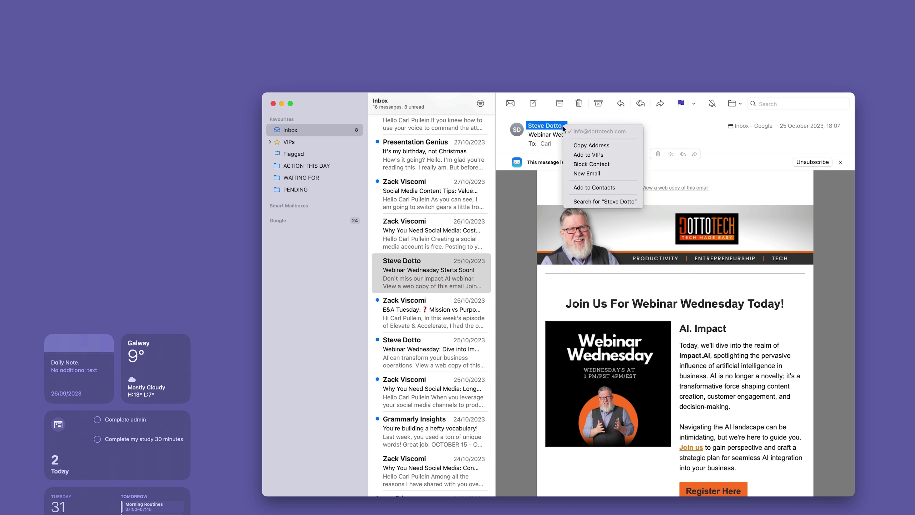
click(587, 145)
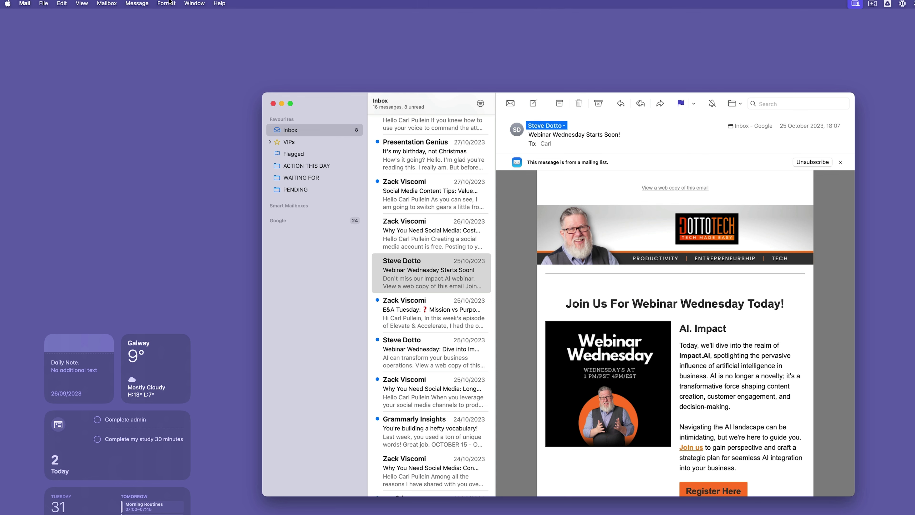
click(24, 4)
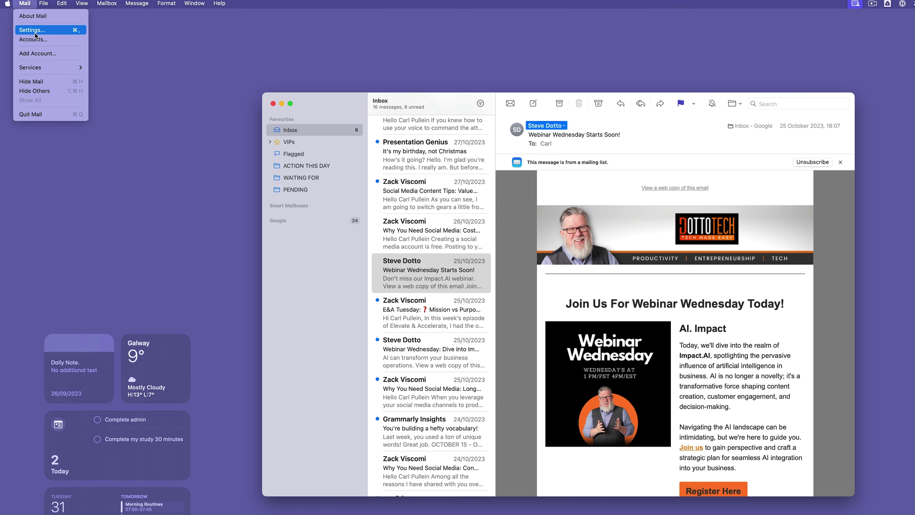
click(35, 31)
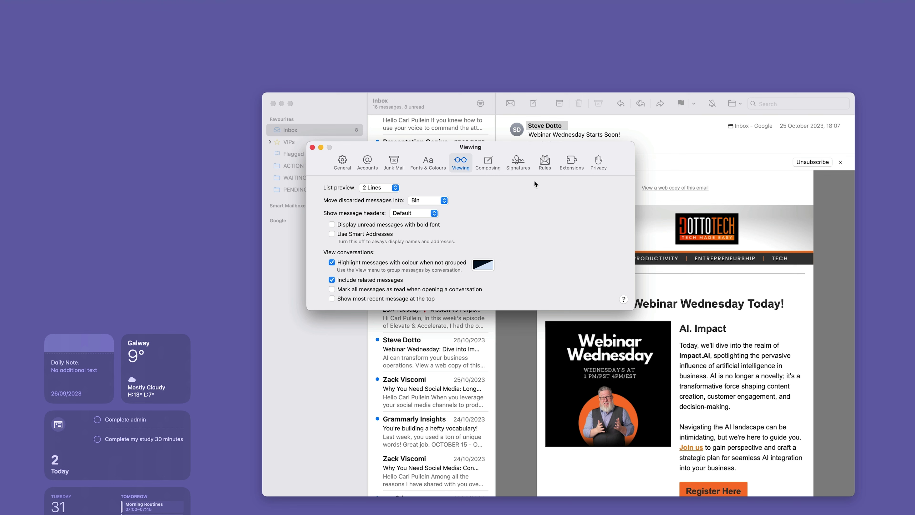
click(544, 165)
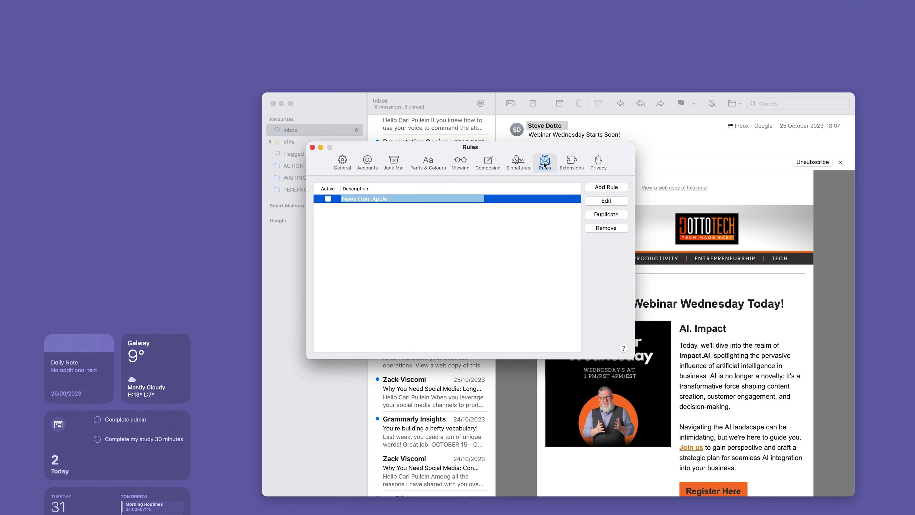
- Add a rule named after the webinar sender giving his messages a red background, apply it, and close settings
click(606, 187)
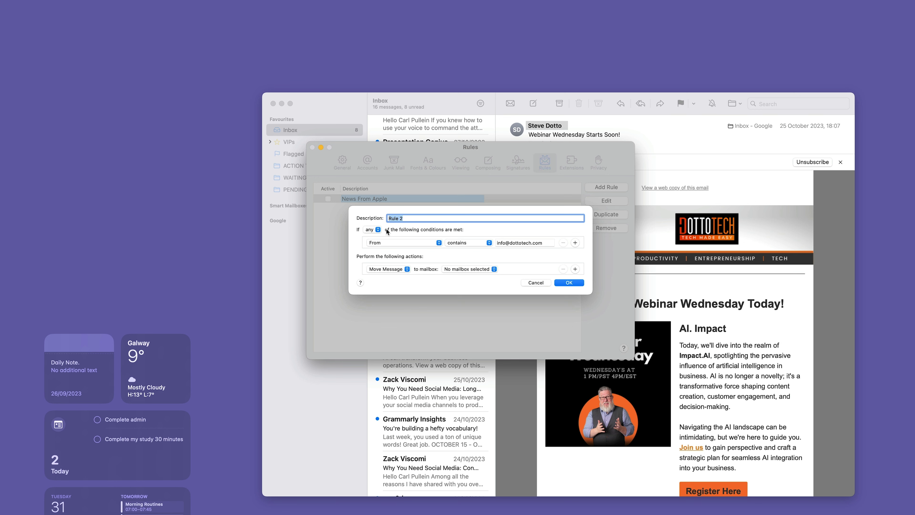
click(407, 269)
click(401, 291)
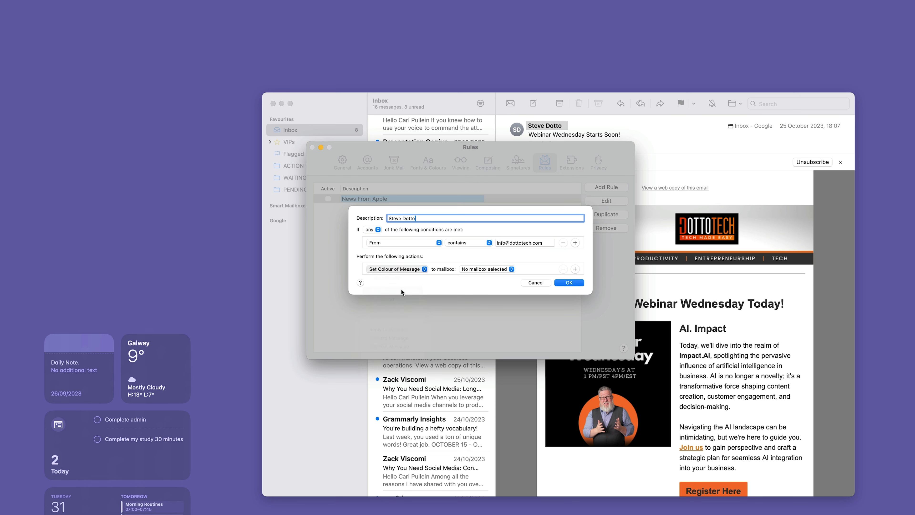
click(472, 268)
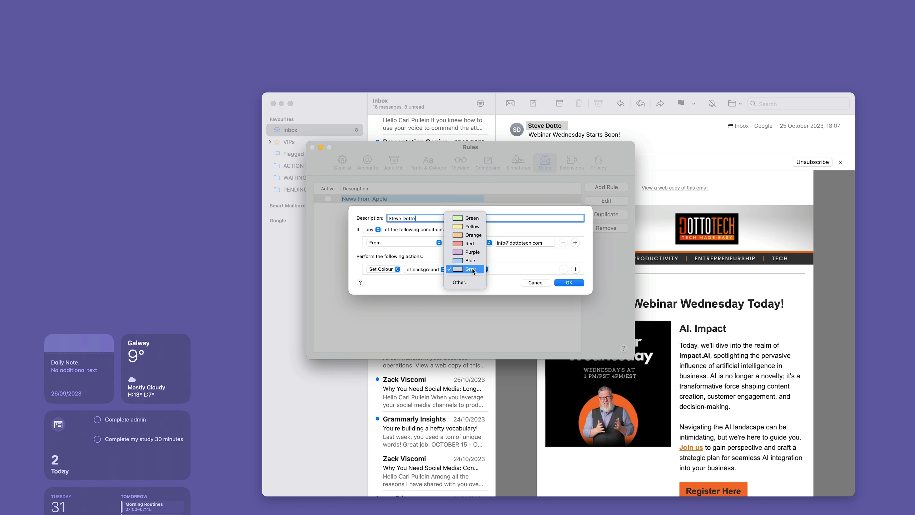
click(471, 243)
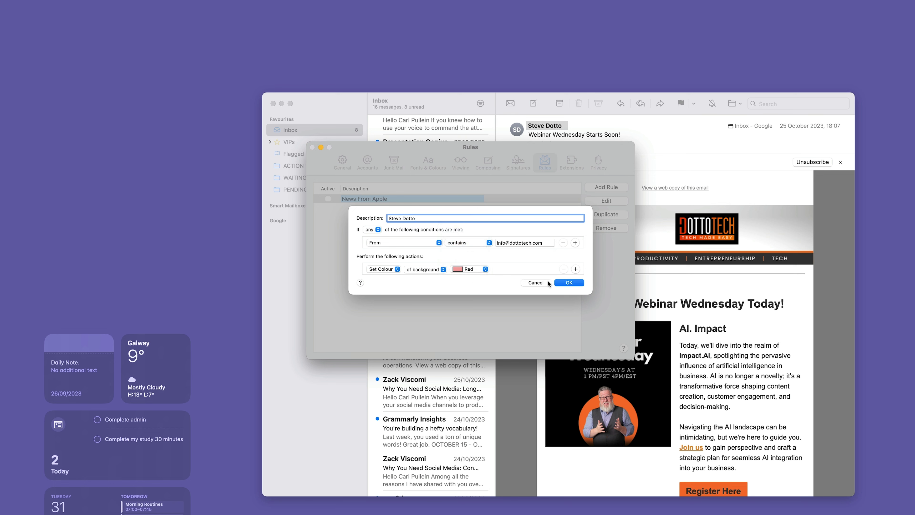
click(571, 282)
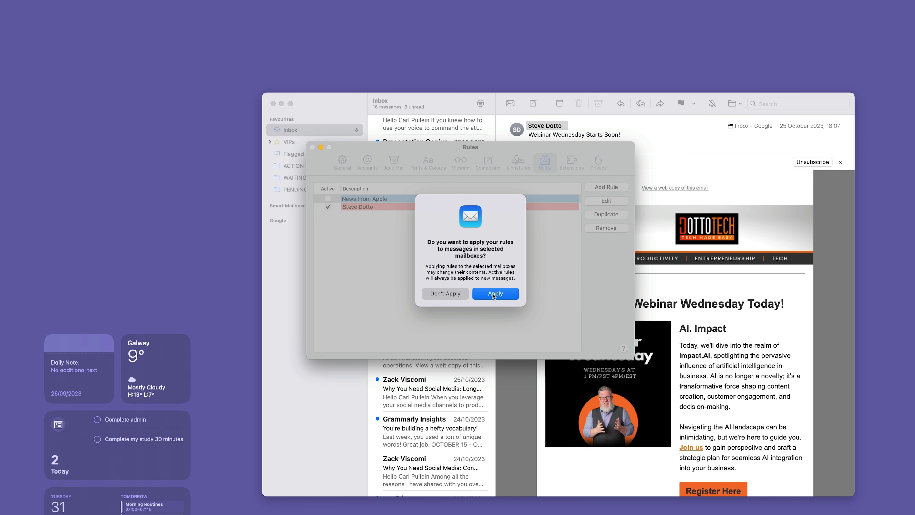
click(491, 293)
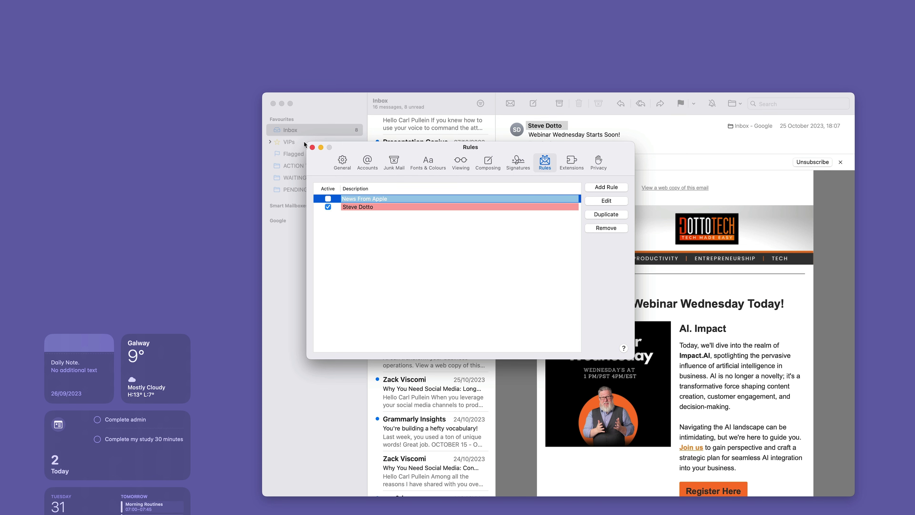
click(311, 147)
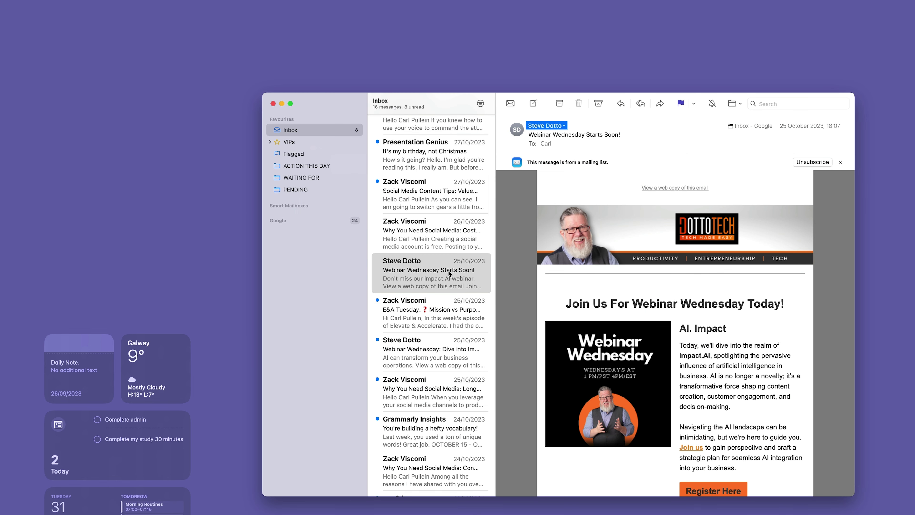
- Quit Mail, relaunch it by searching 'mail' in Spotlight, and scroll the inbox to check the red messages
key(super+q)
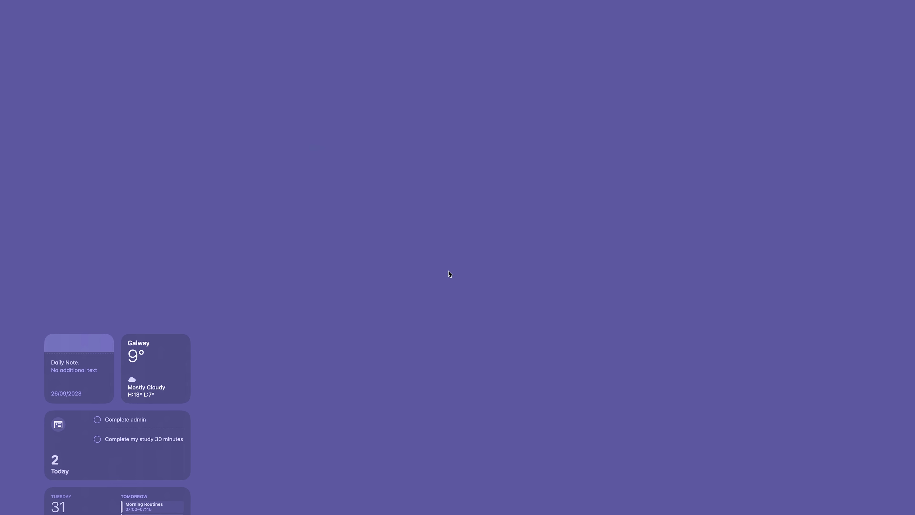
key(super+space)
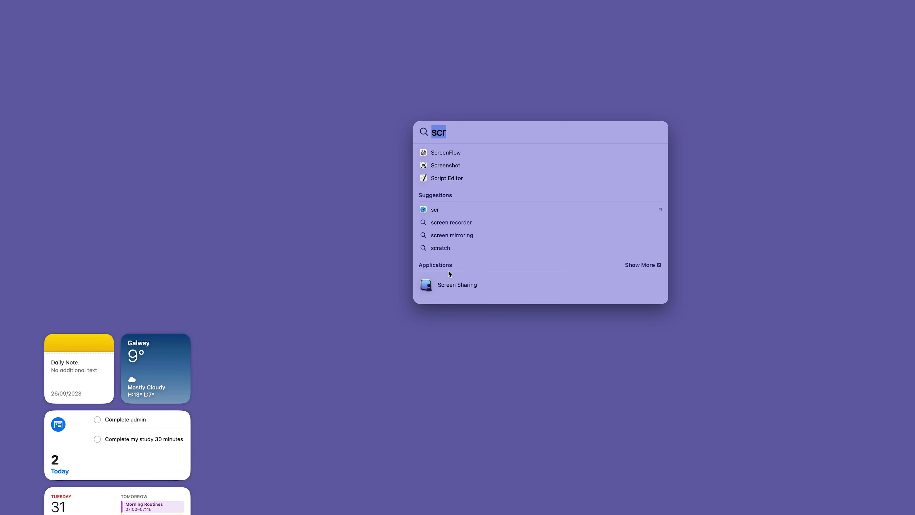
text(mail)
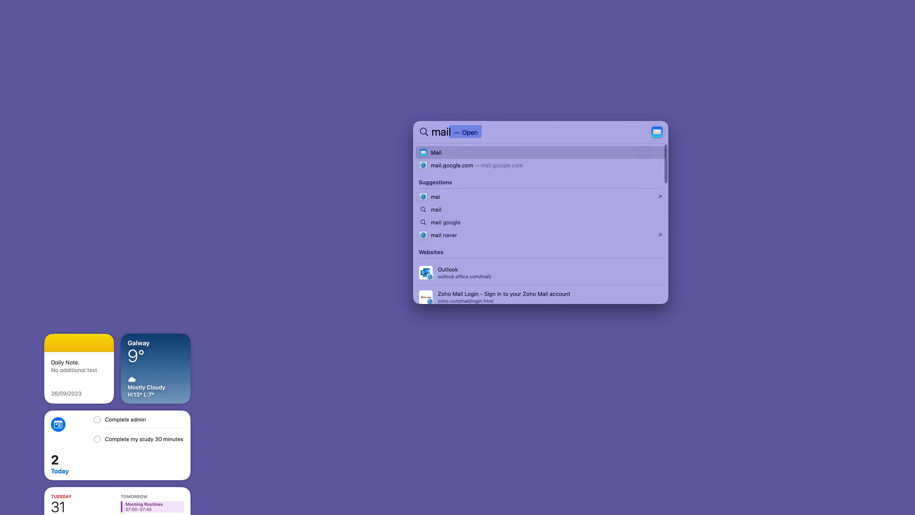
key(Return)
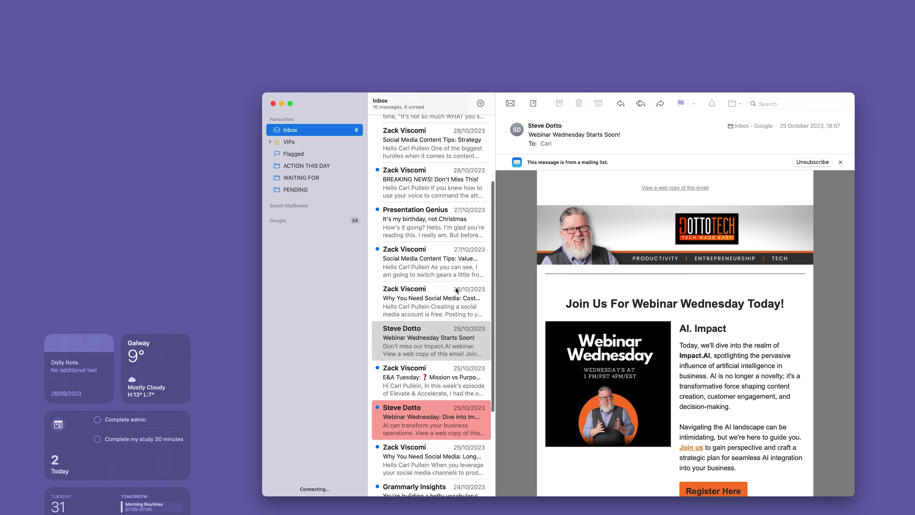
scroll(455, 288, down, 3)
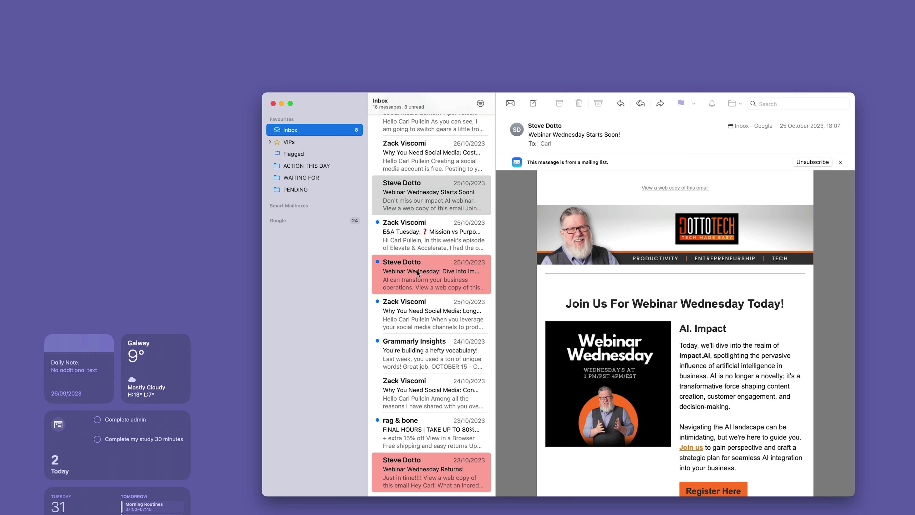
scroll(418, 273, up, 8)
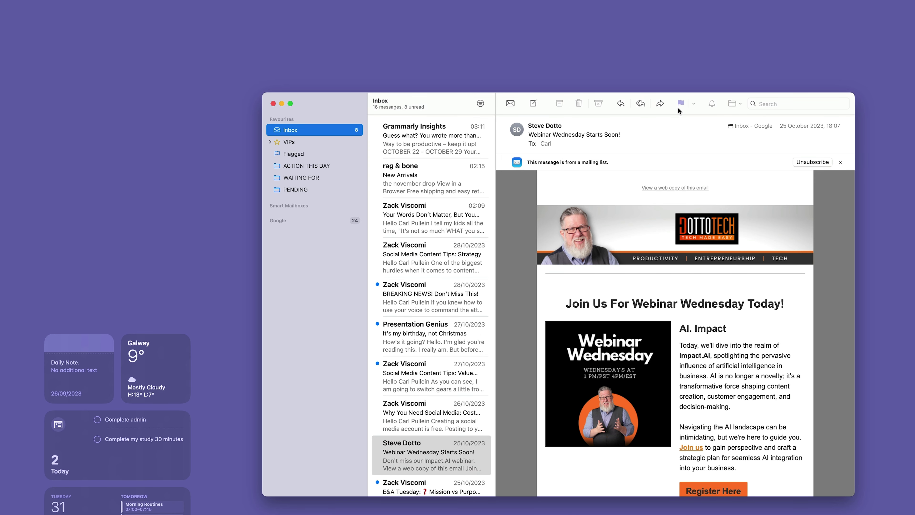
- Flag the Grammarly Insights email with a red flag
click(449, 137)
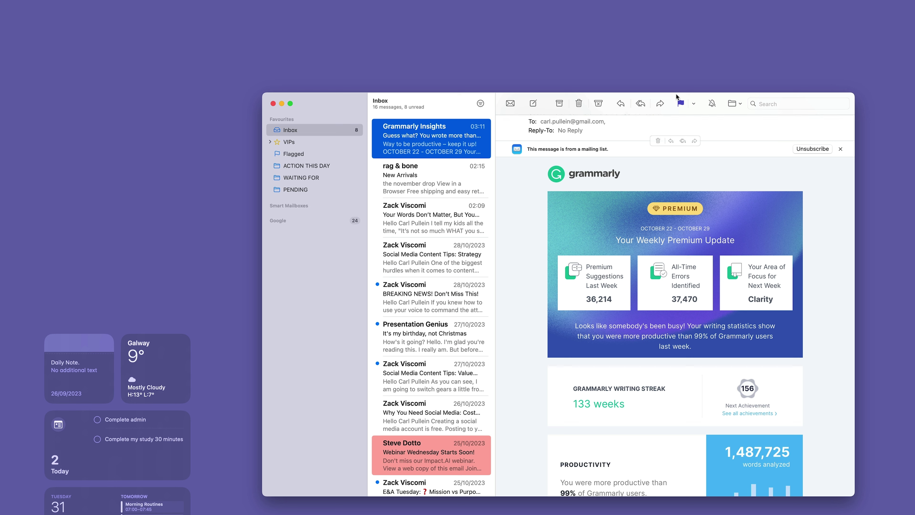
click(694, 104)
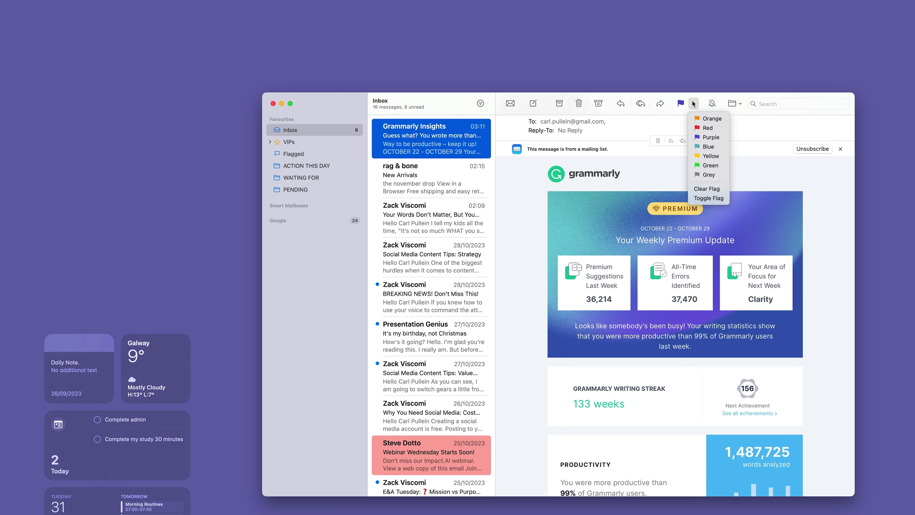
click(713, 127)
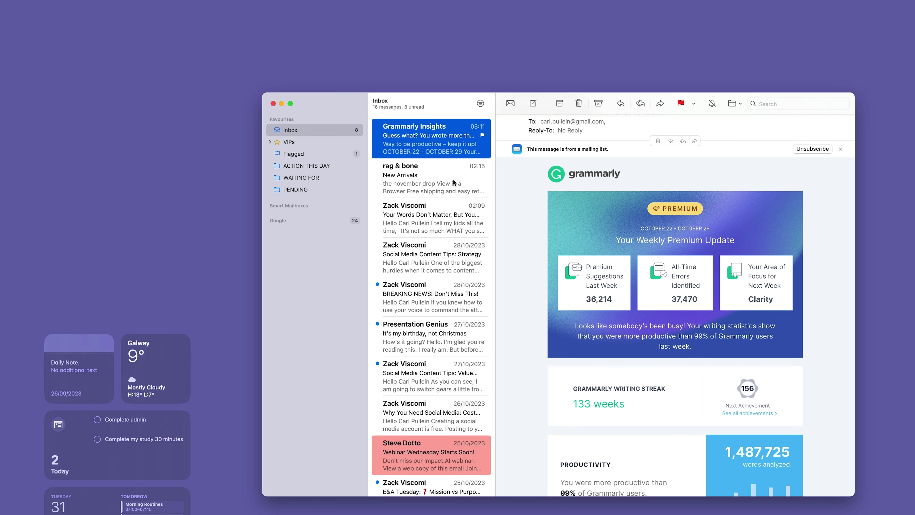
- Flag the 'Your Words Don't Matter' and 'Social Media Content Tips: Strategy' emails, then view the Flagged mailbox
click(428, 211)
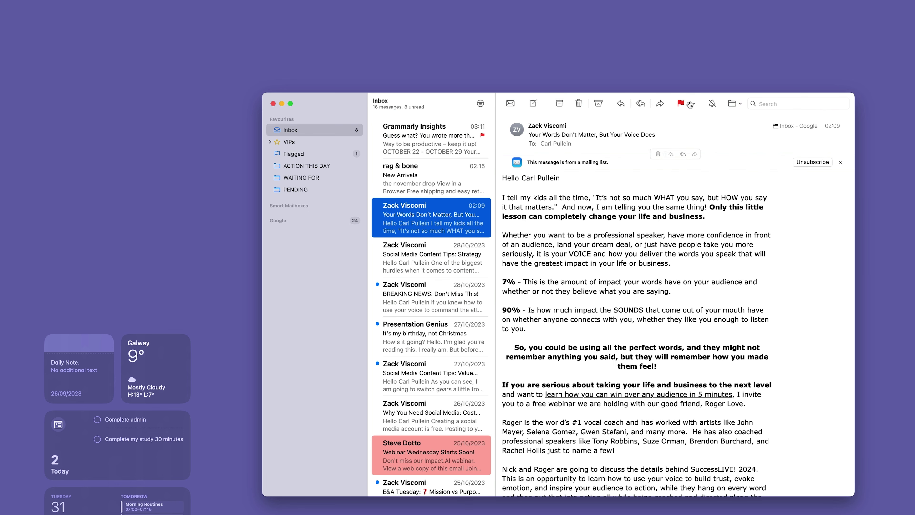
key(Down)
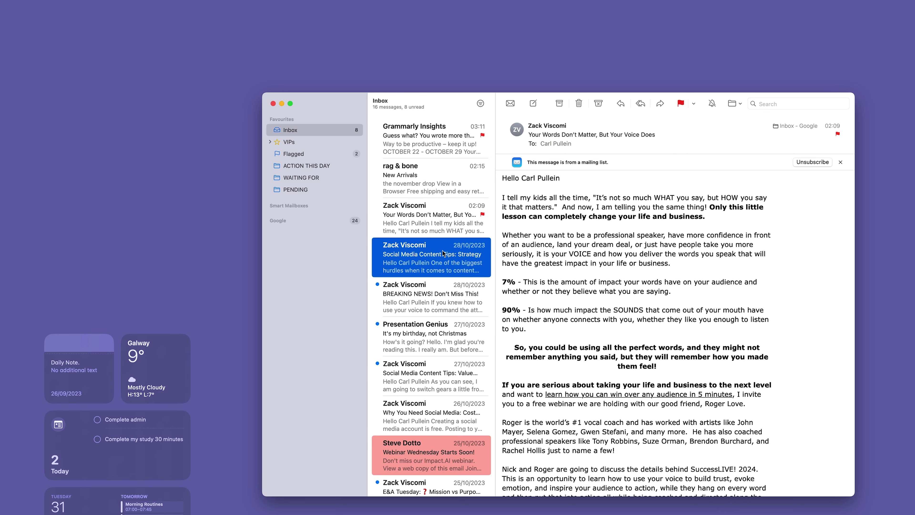
click(681, 102)
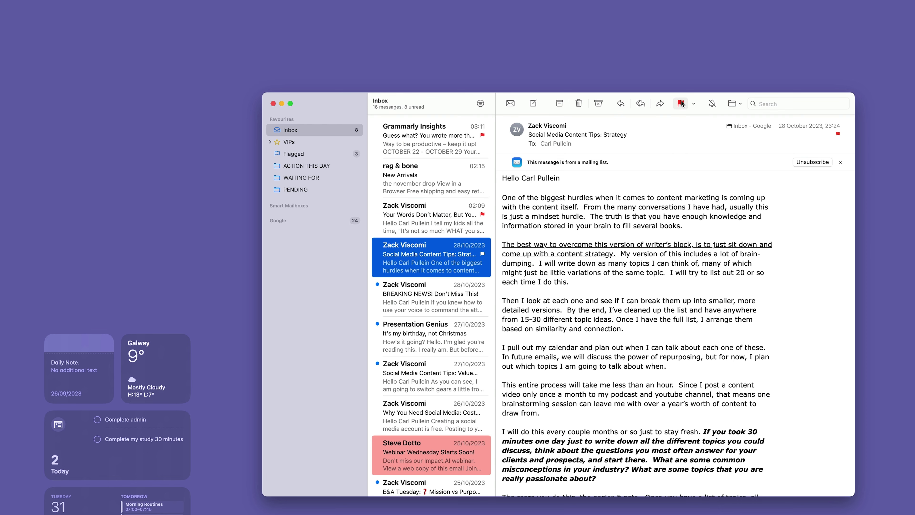
click(289, 156)
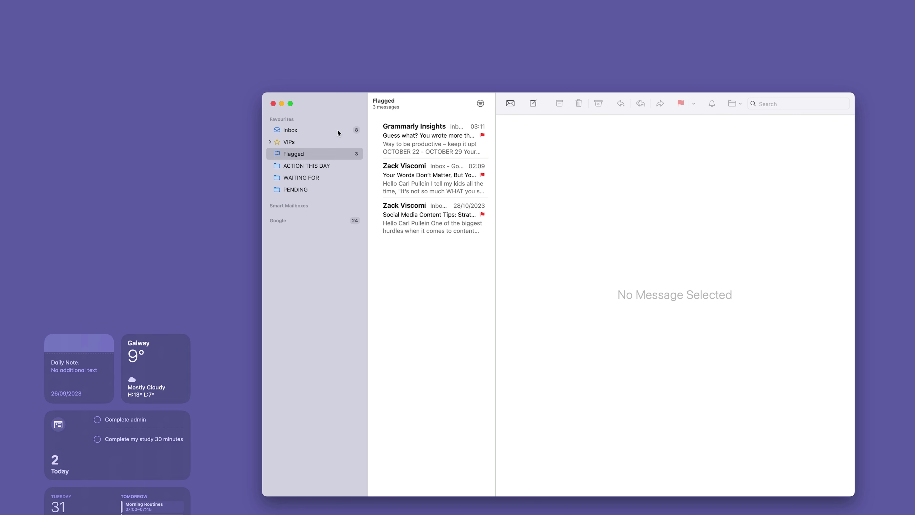
- Sort the Flagged list by Oldest Message on Top, then go back to the Inbox
click(79, 3)
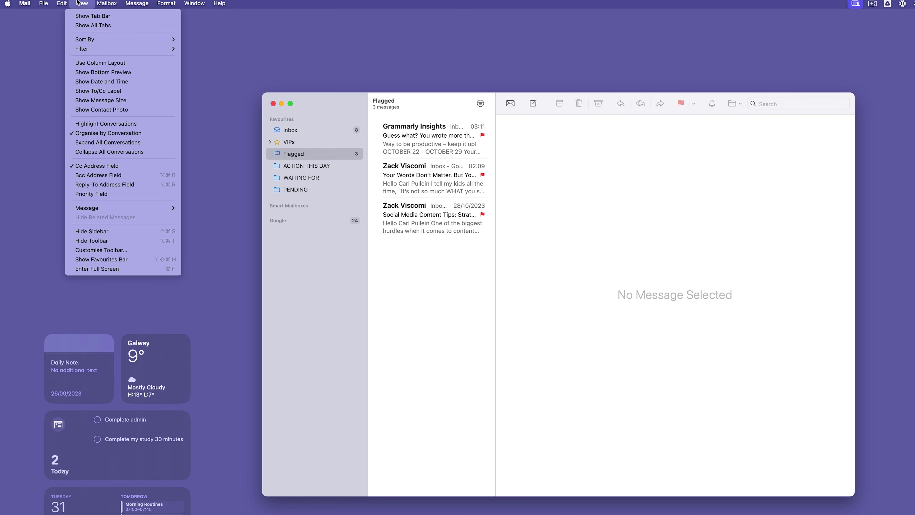
mouse_move(91, 40)
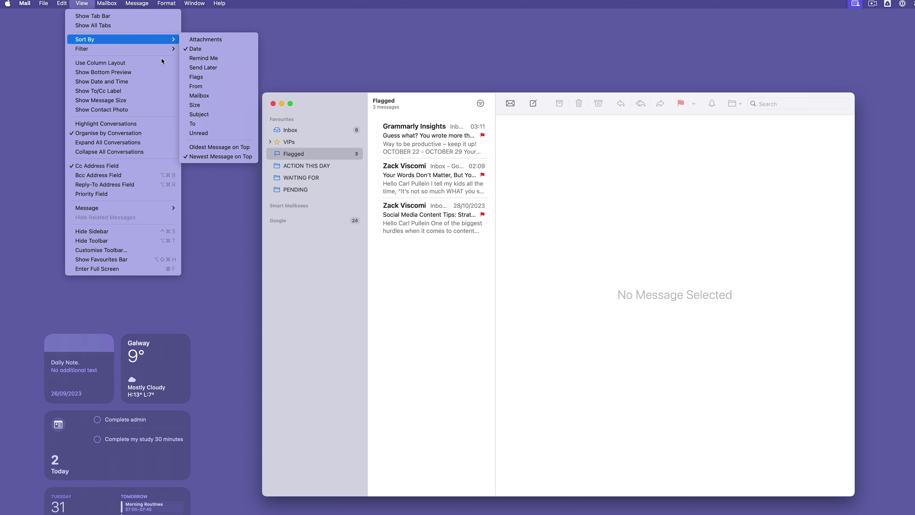
click(211, 147)
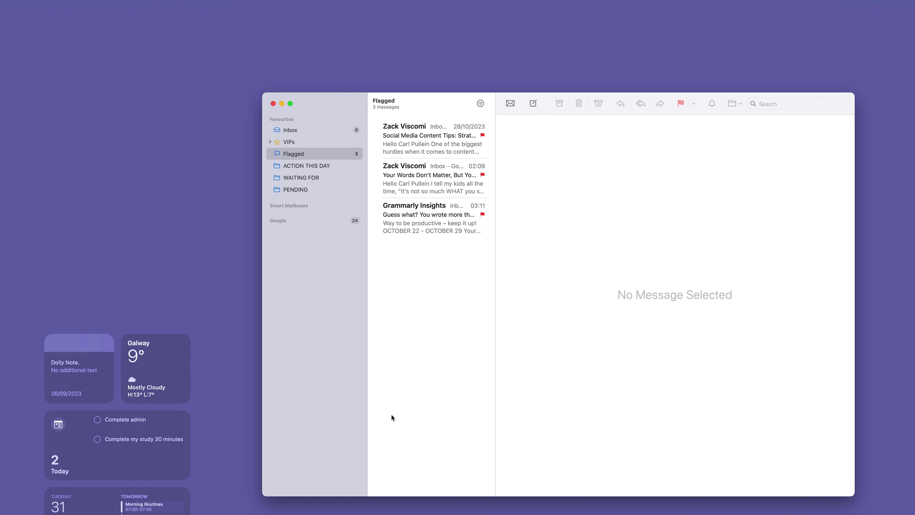
key(super+1)
click(448, 249)
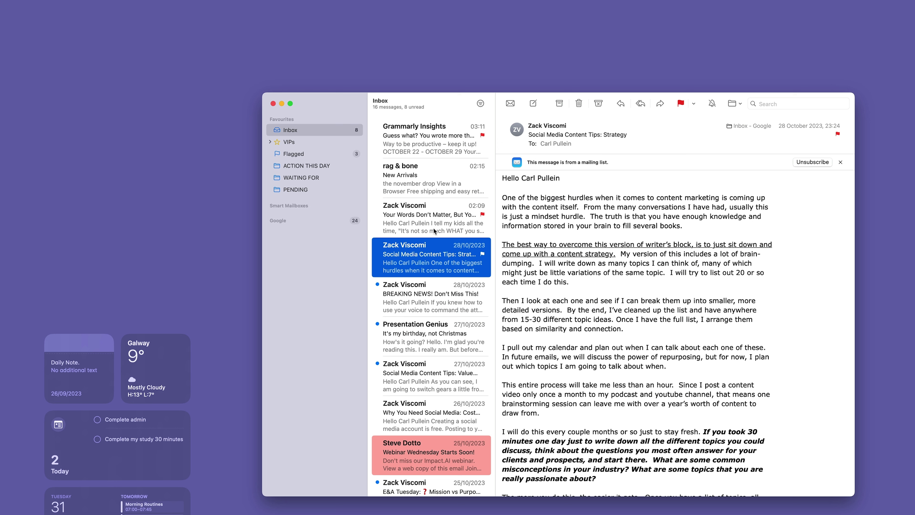
- Open the 'Your Words Don't Matter' email and add its sender to VIPs
click(430, 215)
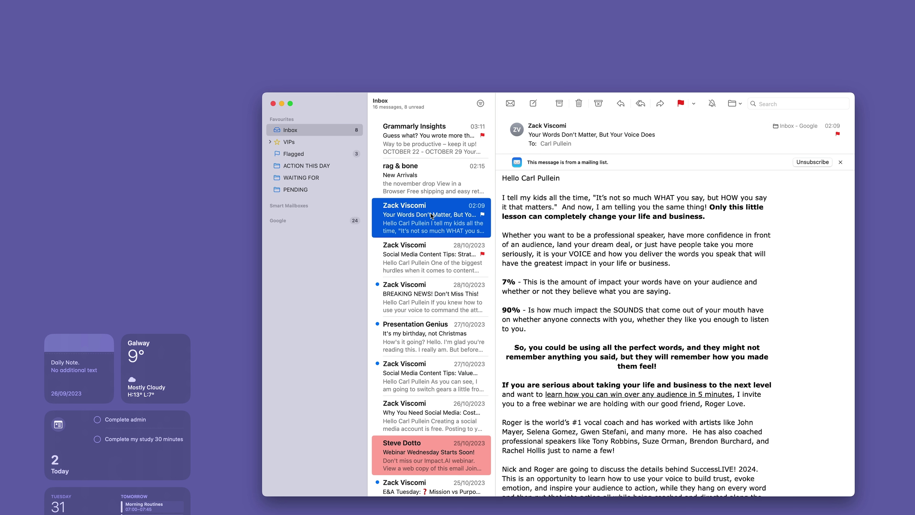
click(568, 126)
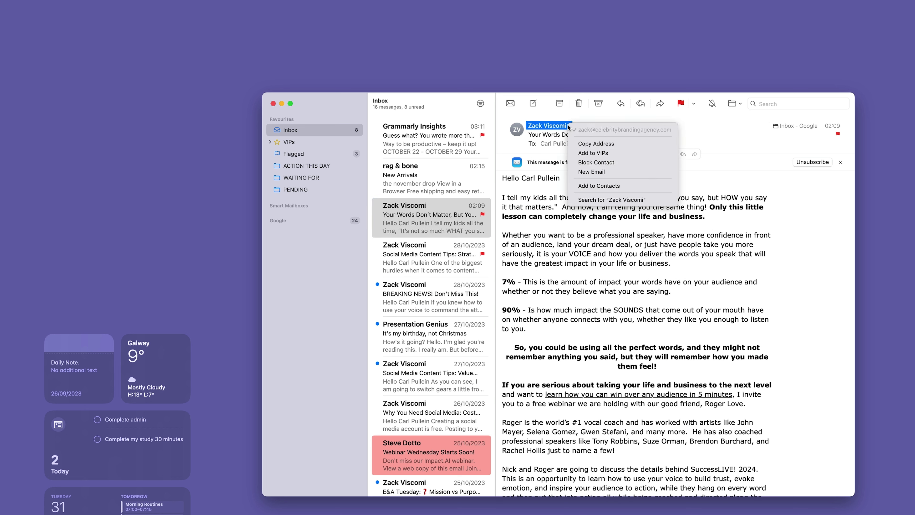
click(594, 152)
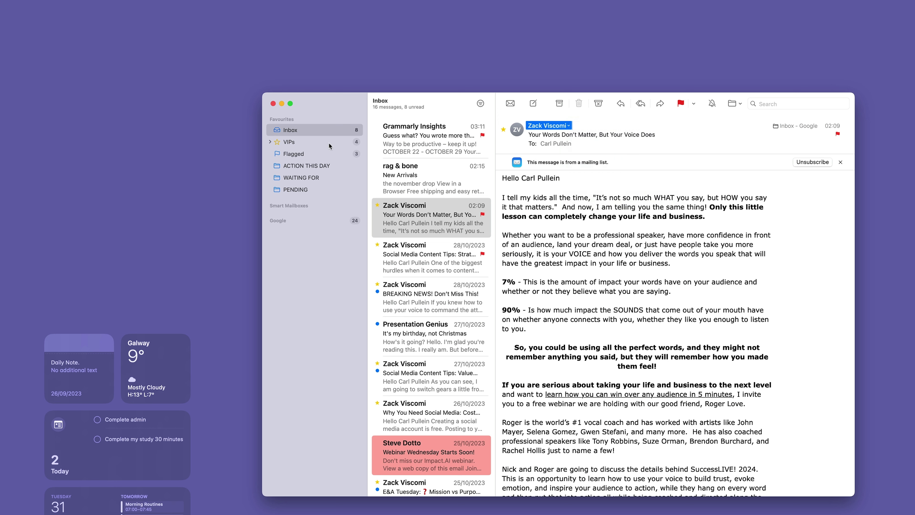
- Browse the VIP sender's messages, open 'Why You Need Social Media: Cost-Effective', then return to the Inbox
click(270, 142)
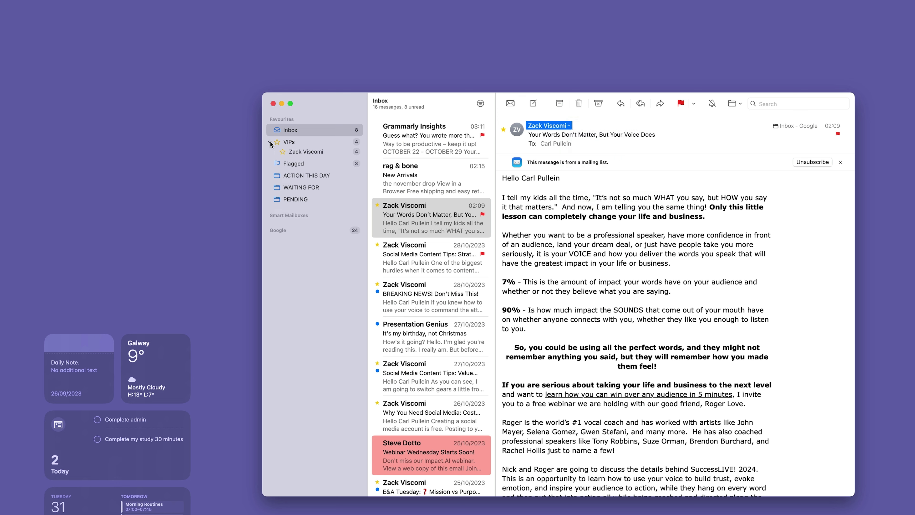
click(297, 154)
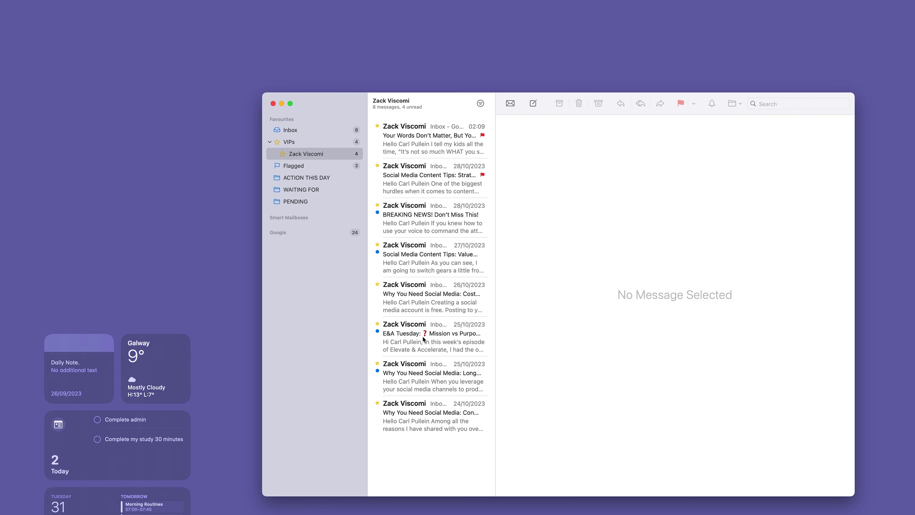
click(414, 309)
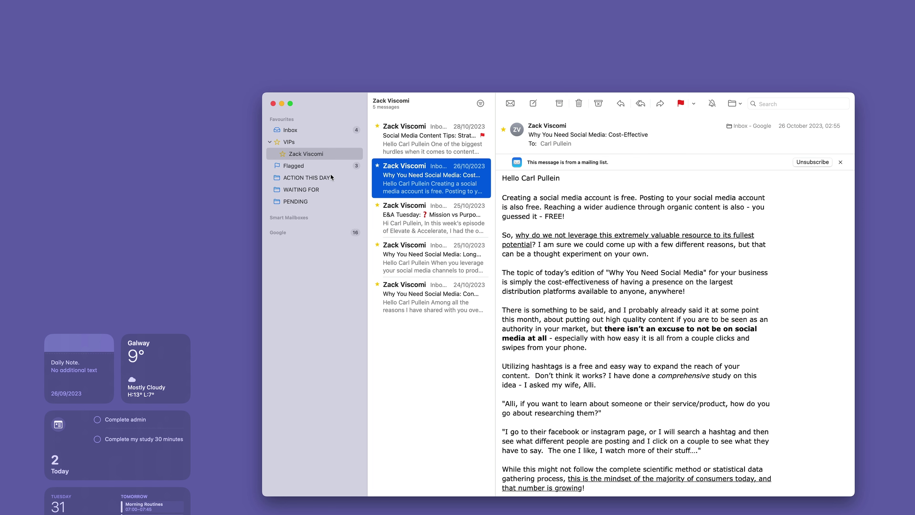
click(314, 130)
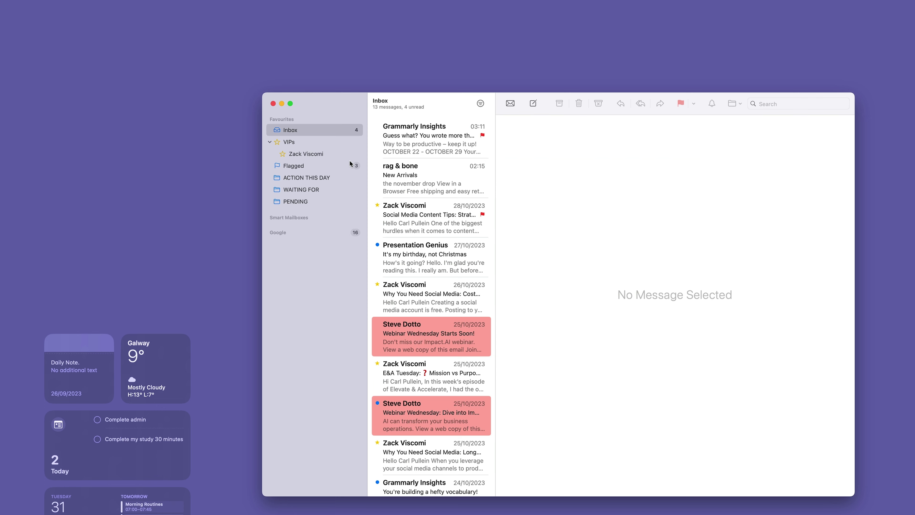
- Draft a new email to your own address with subject 'Test' and body 'Test', and show the scheduled-send options
key(super+n)
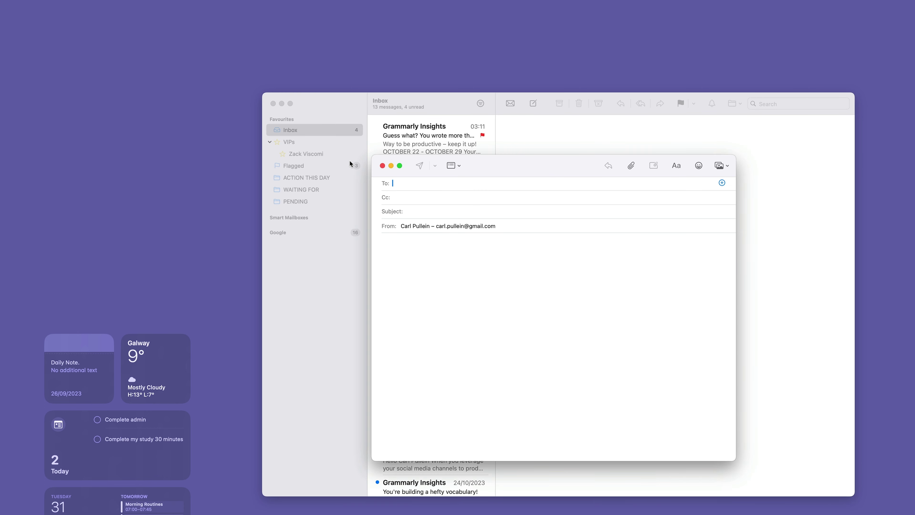
text(carl)
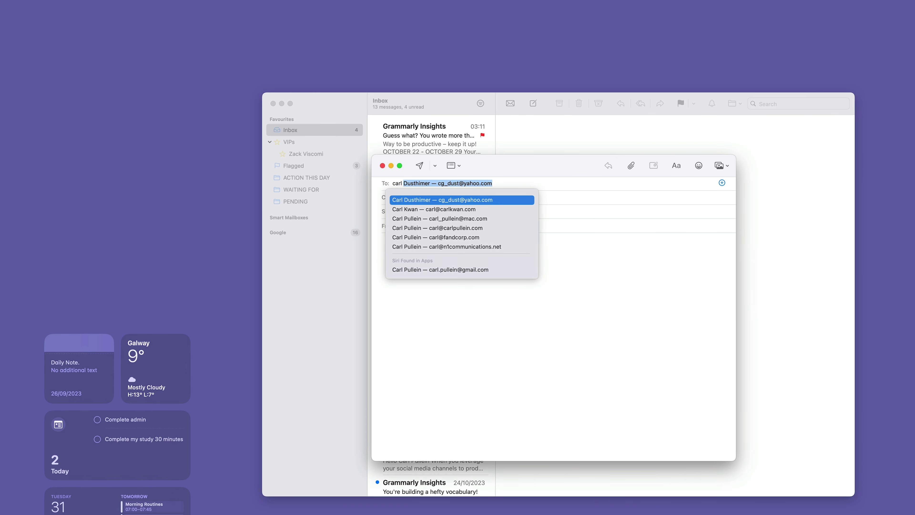
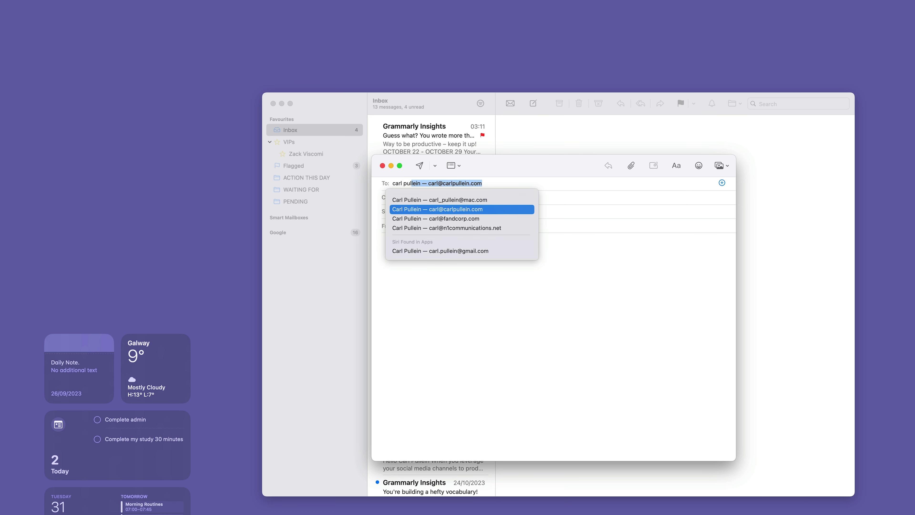
key(Return)
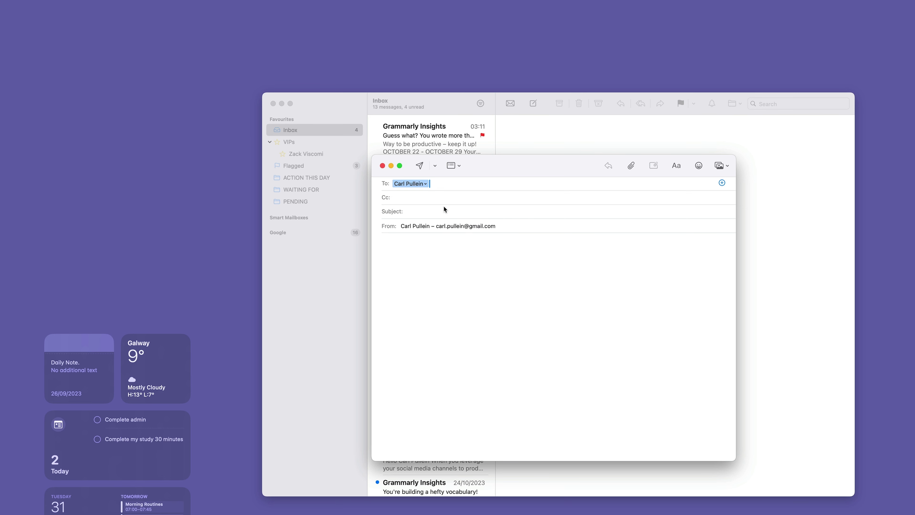
click(443, 210)
text(Test)
click(418, 246)
text(Test)
click(433, 166)
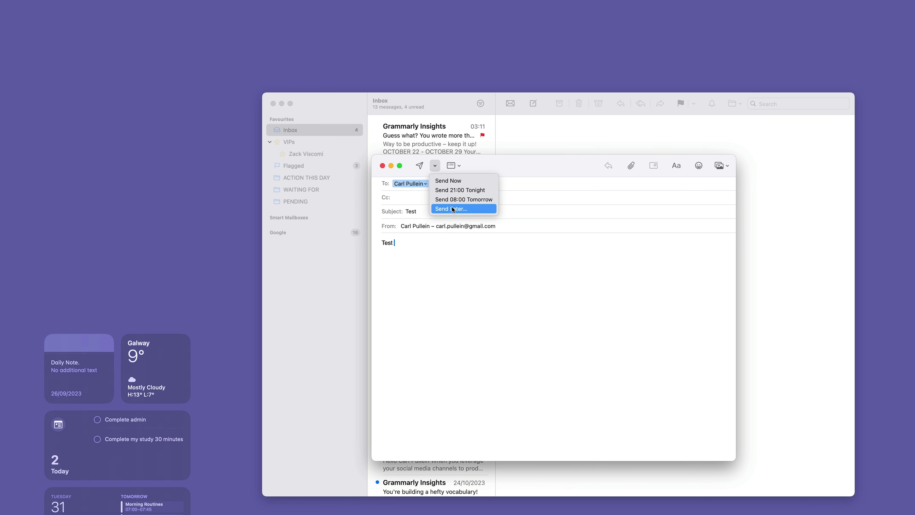
- Open the Send Later date and time picker, then cancel it without scheduling
click(452, 207)
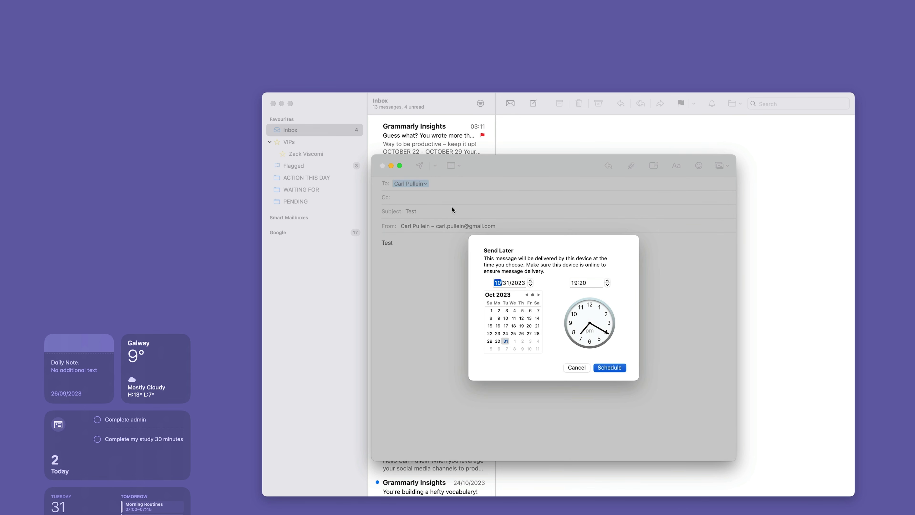
click(583, 368)
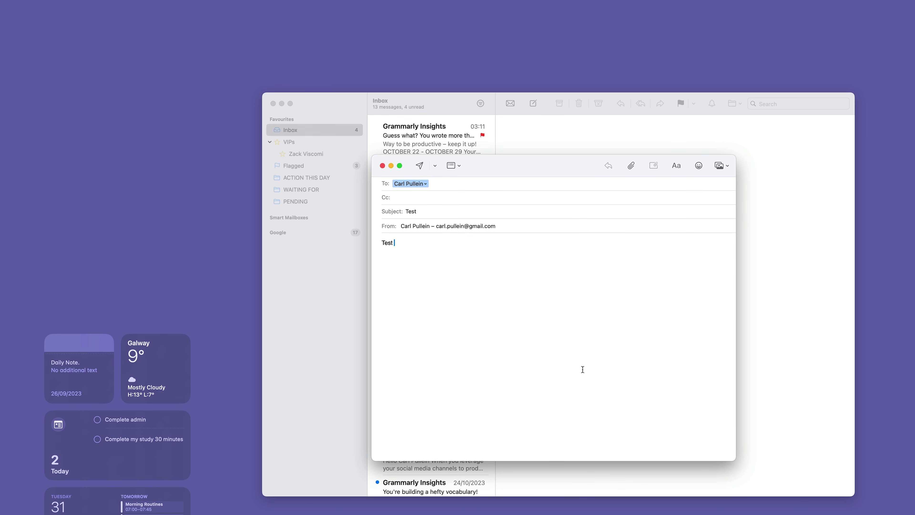